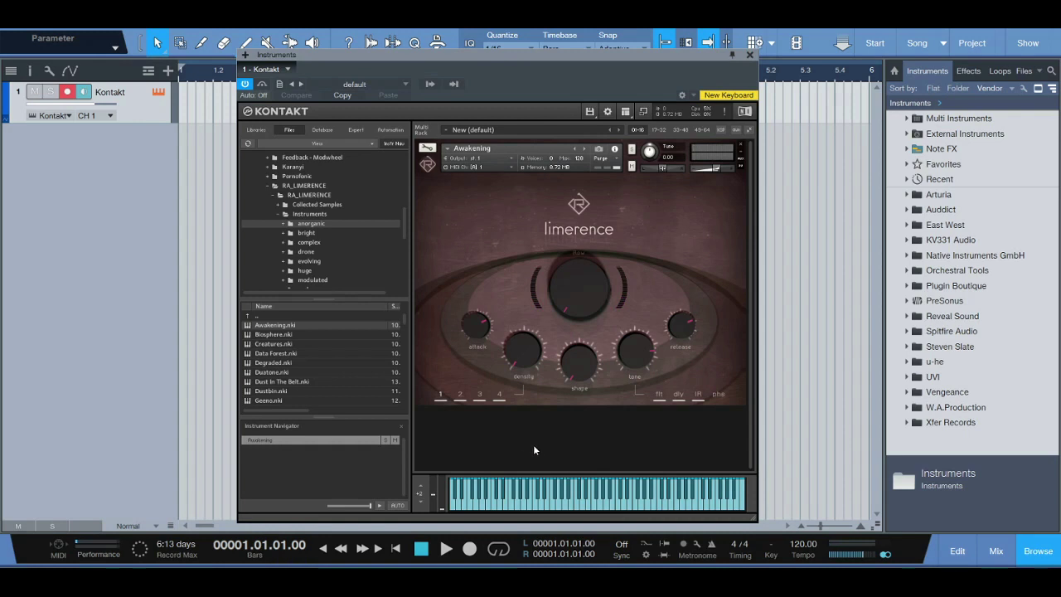
# Step: Collapse the RA_LIMERENCE Instruments folder, open its anorganic subfolder and look through the patches in it
pyautogui.click(308, 214)
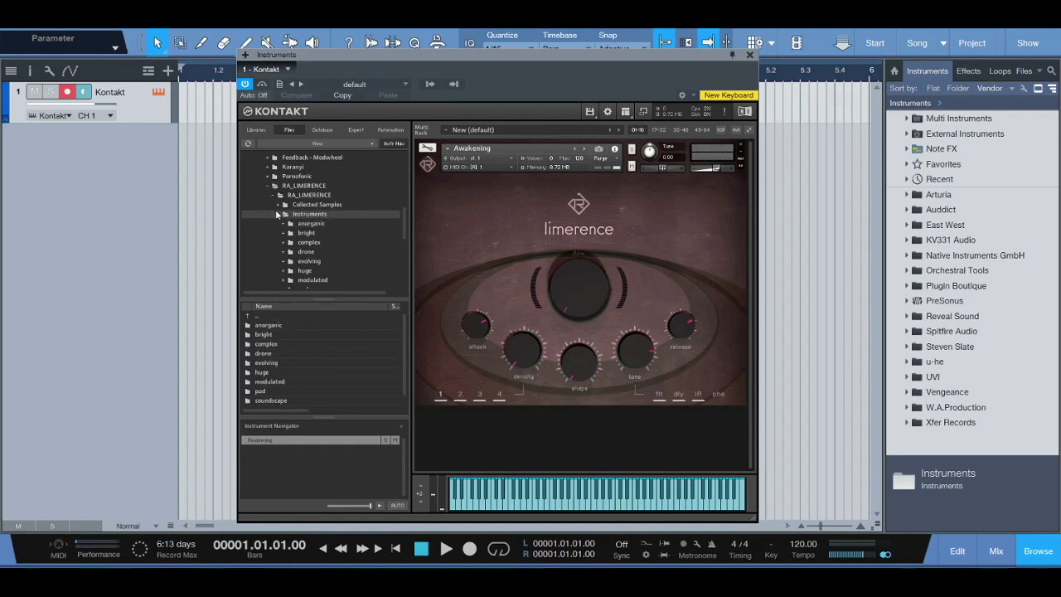
pyautogui.click(280, 215)
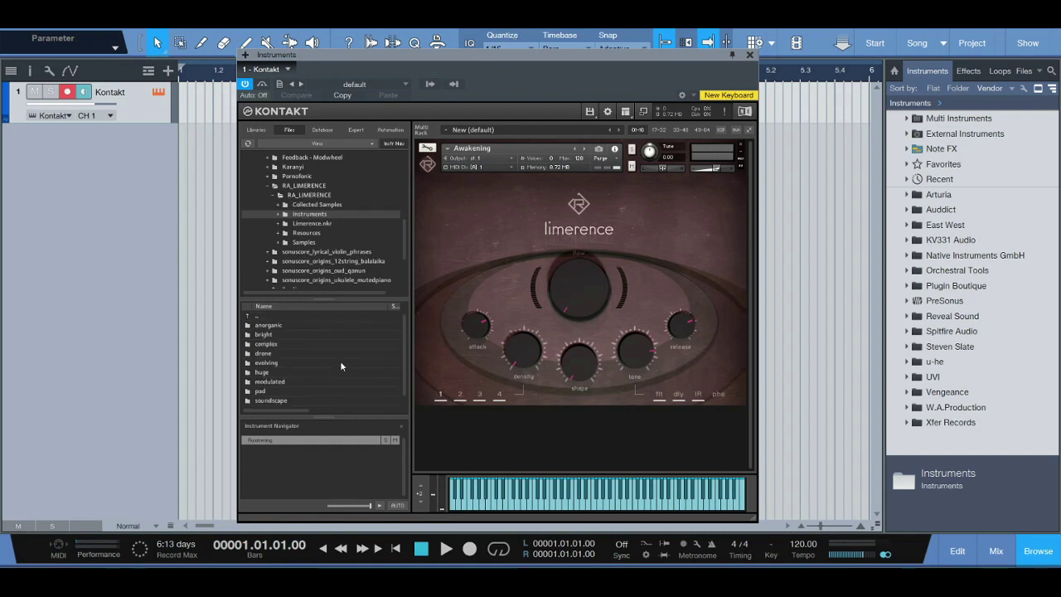
pyautogui.doubleClick(278, 324)
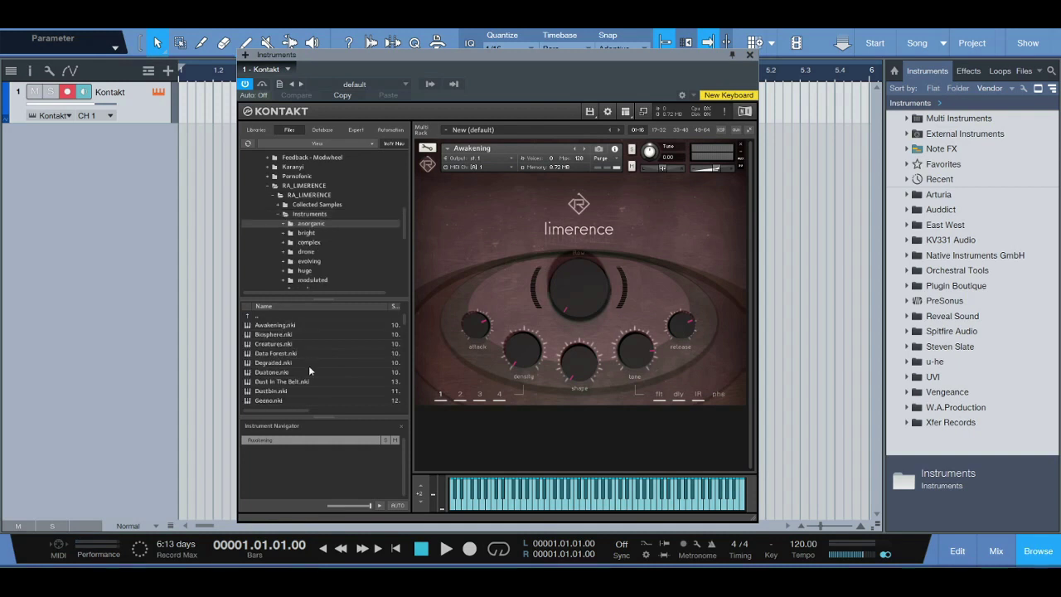
pyautogui.scroll(-8, 306, 371)
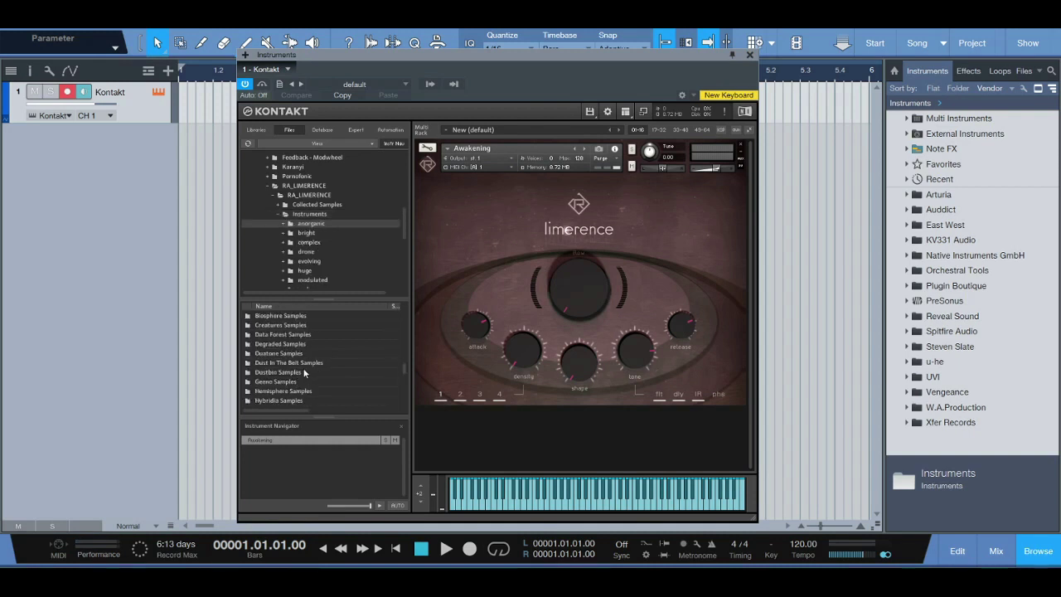
pyautogui.scroll(8, 304, 373)
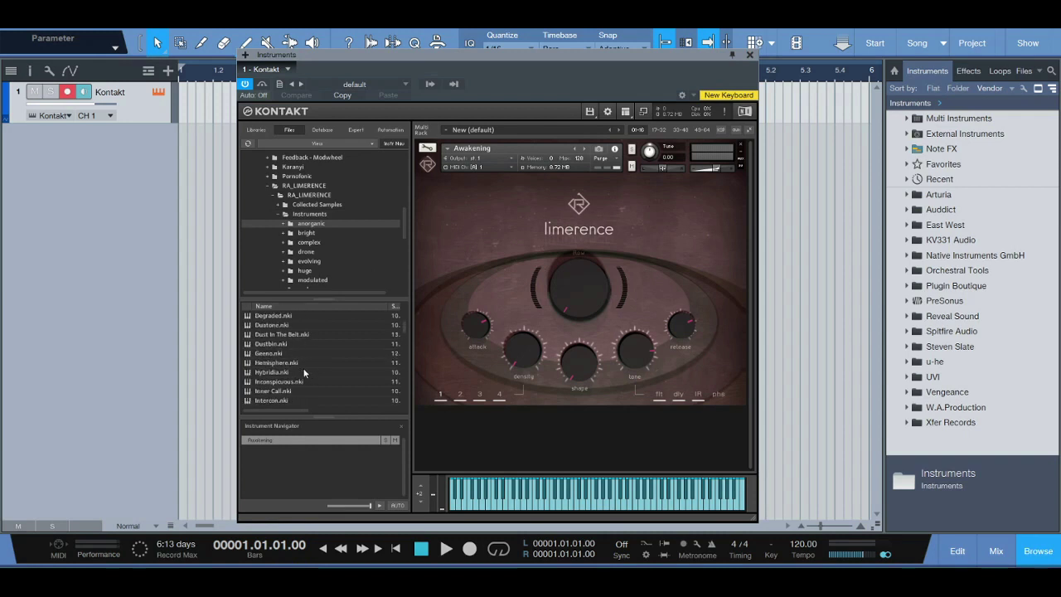
pyautogui.scroll(2, 304, 373)
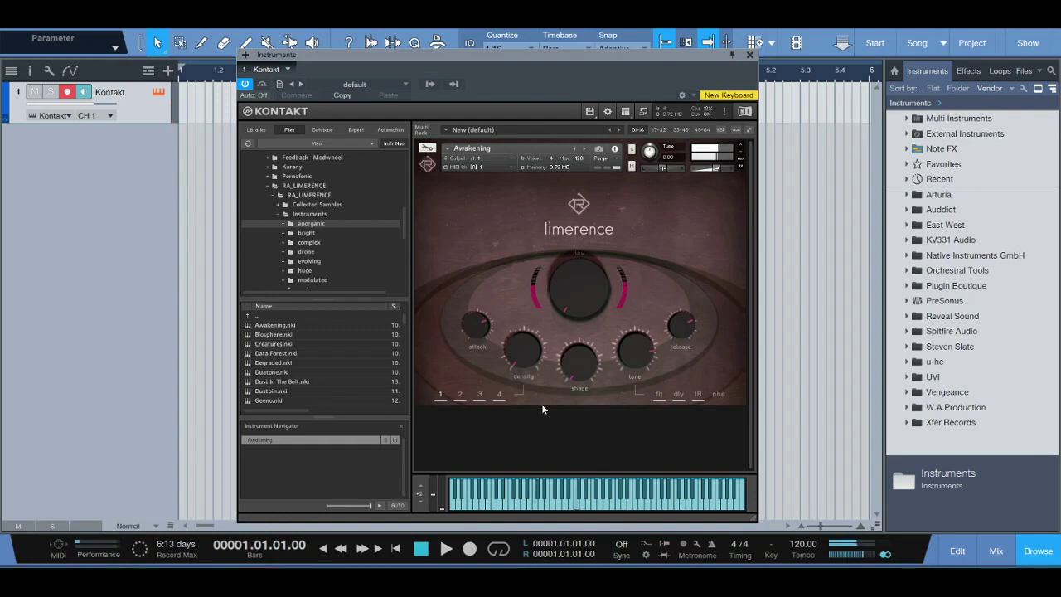
# Step: Turn up the Awakening patch's large flow knob and toggle its layer 4
pyautogui.moveTo(577, 294); pyautogui.dragTo(581, 279)
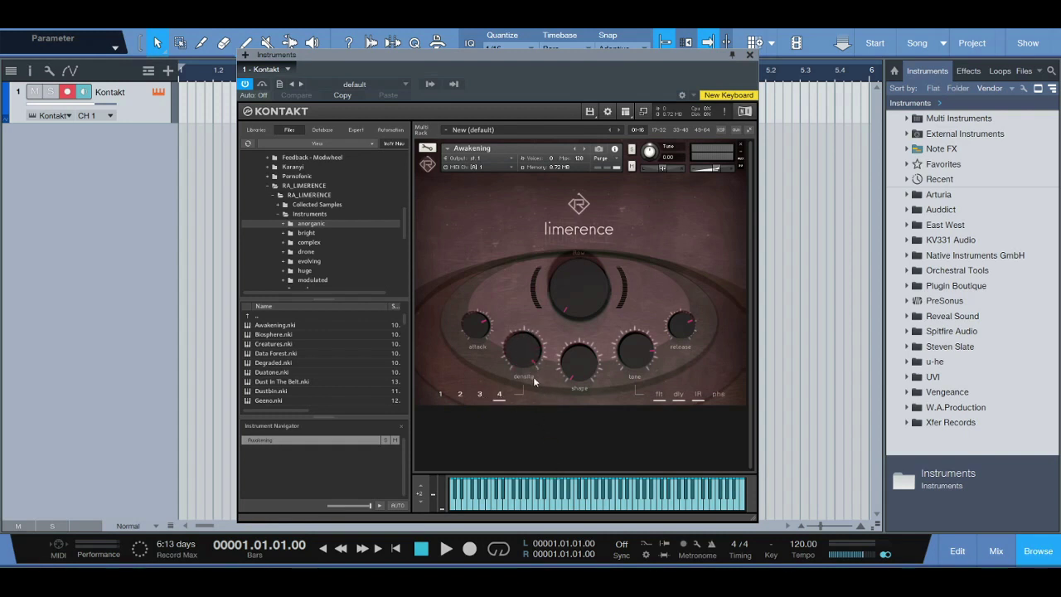
pyautogui.click(499, 398)
# Step: Load Biosphere.nki from the anorganic folder, and step on through the patches that follow it
pyautogui.doubleClick(273, 334)
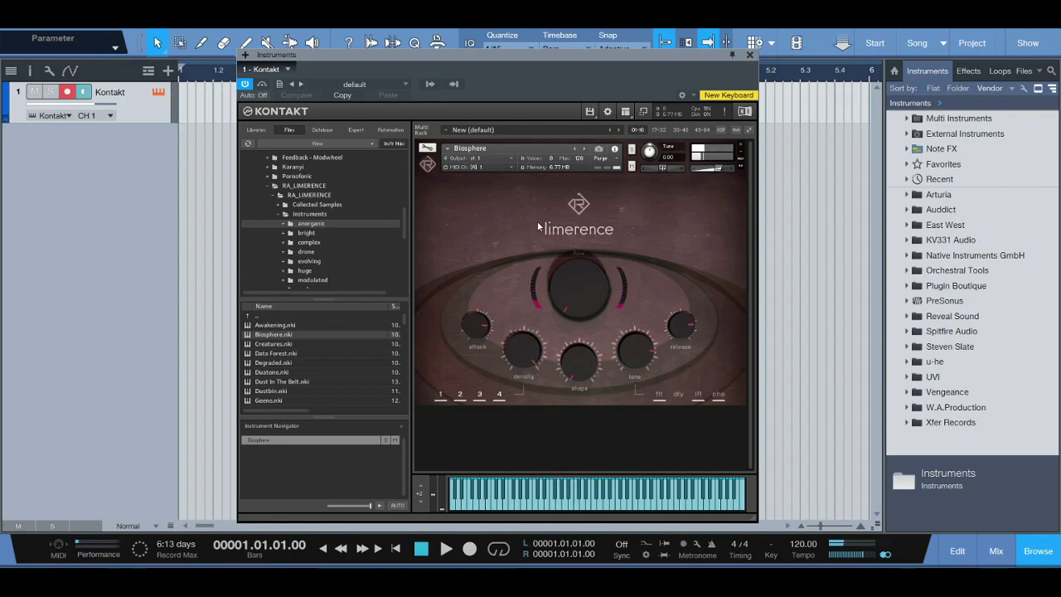
pyautogui.click(583, 148)
pyautogui.click(584, 148)
pyautogui.press('Down')
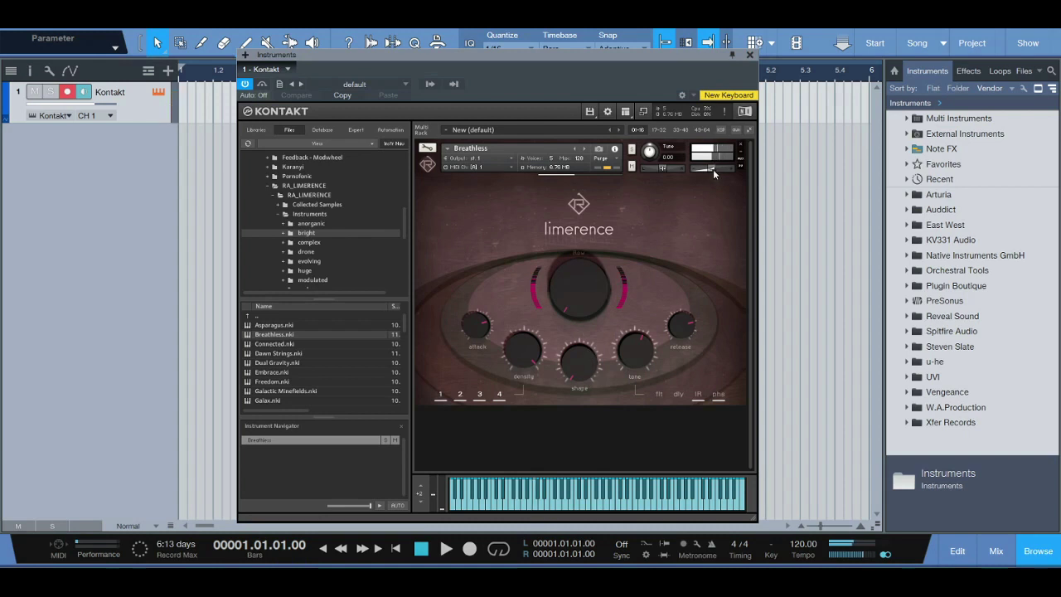
# Step: Reload the purged samples of the Breathless patch
pyautogui.click(603, 158)
pyautogui.click(628, 200)
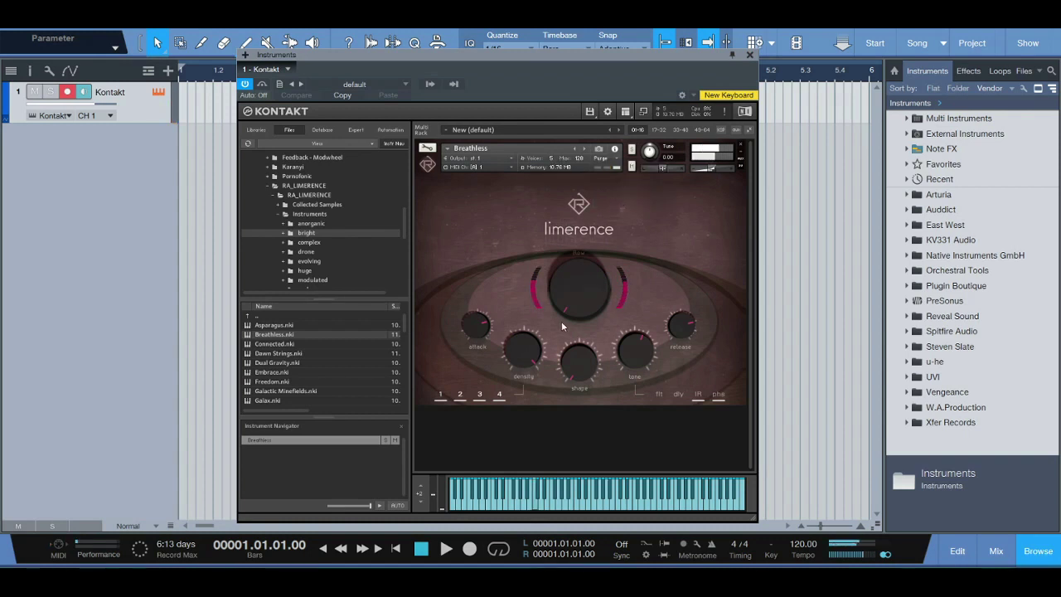
# Step: Switch to the Connected patch and sweep its large flow knob down and back up
pyautogui.click(584, 149)
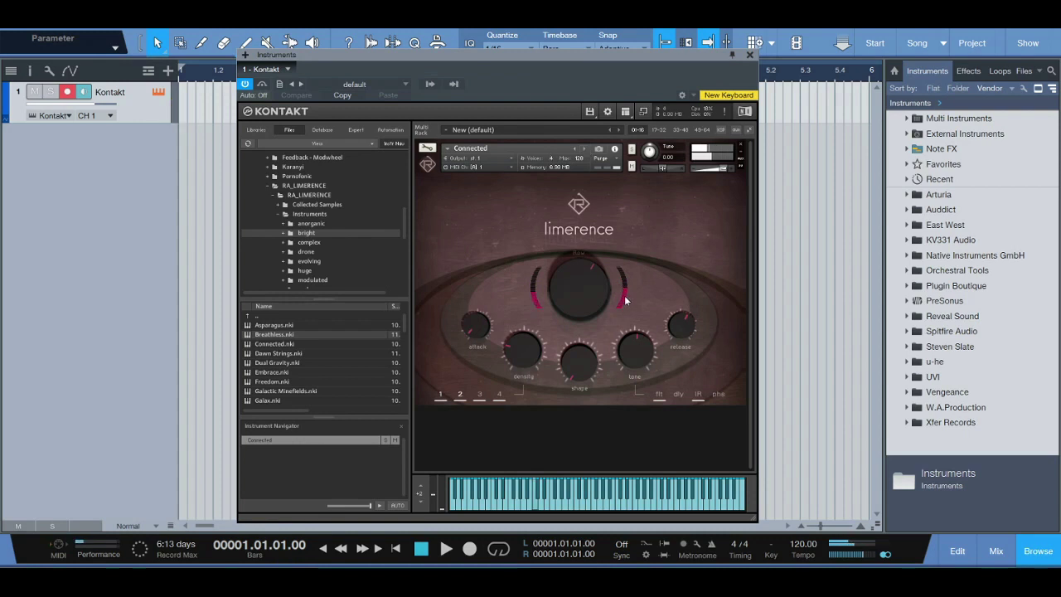
pyautogui.moveTo(576, 299); pyautogui.dragTo(579, 313)
pyautogui.moveTo(582, 302); pyautogui.dragTo(580, 262)
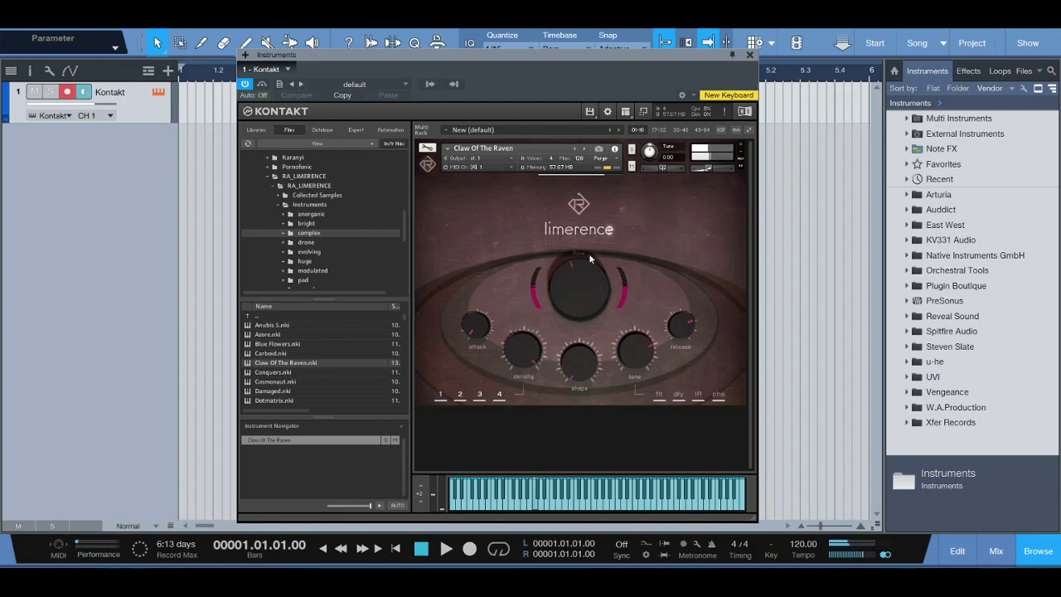
# Step: Reload the purged samples of the Claw Of The Raven patch and adjust its flow knob and output volume
pyautogui.click(613, 158)
pyautogui.click(617, 189)
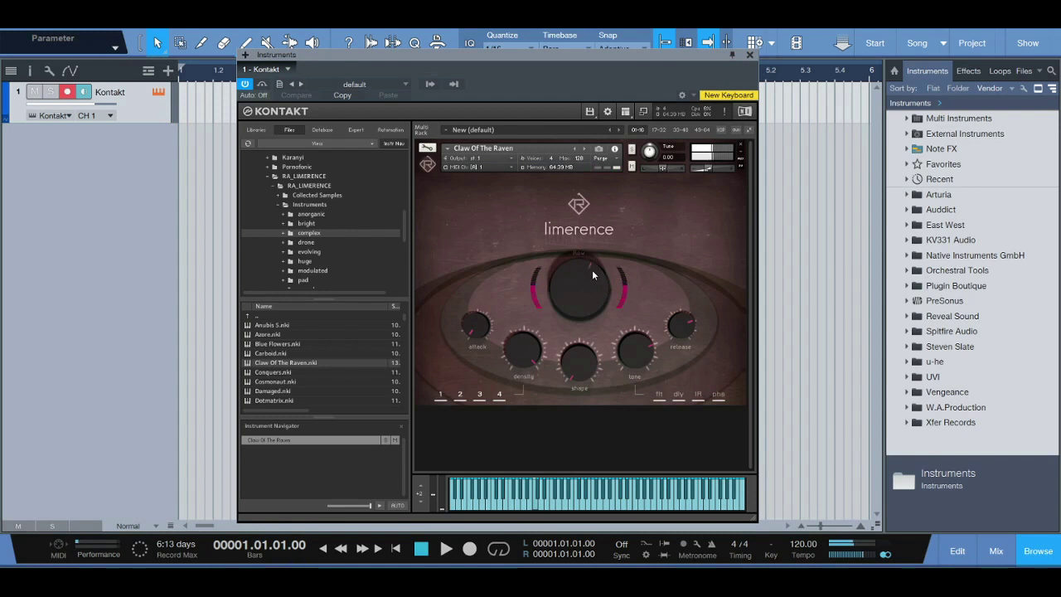
pyautogui.moveTo(594, 286)
pyautogui.mouseDown()
pyautogui.moveTo(598, 310)
pyautogui.moveTo(590, 295)
pyautogui.mouseUp()
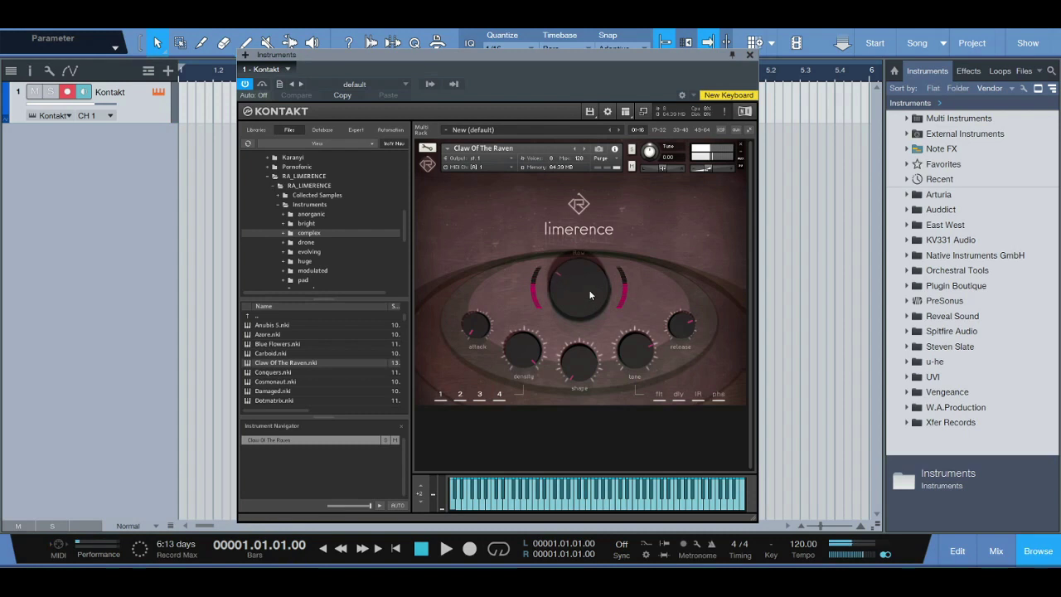
pyautogui.click(705, 172)
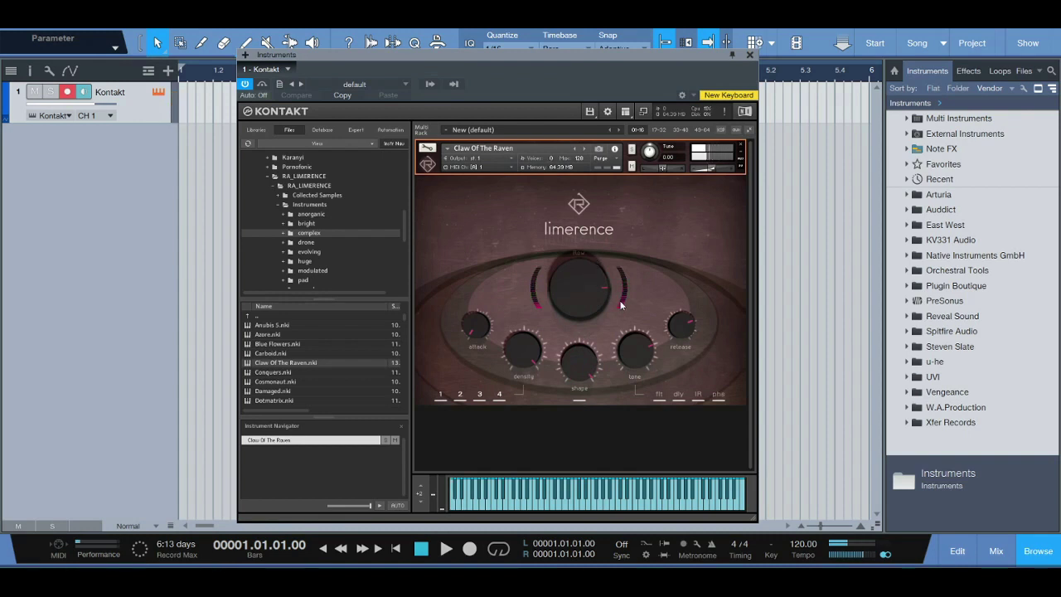
# Step: Load the Drone 06 patch from the drone folder and adjust its output volume
pyautogui.scroll(-5, 331, 364)
pyautogui.doubleClick(377, 364)
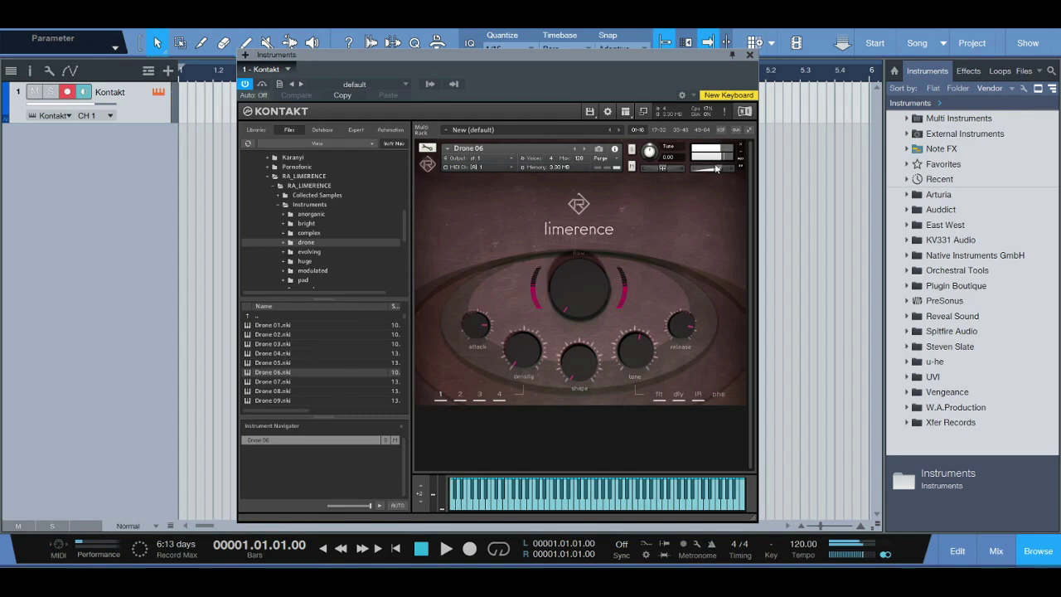
pyautogui.moveTo(715, 169); pyautogui.dragTo(696, 172)
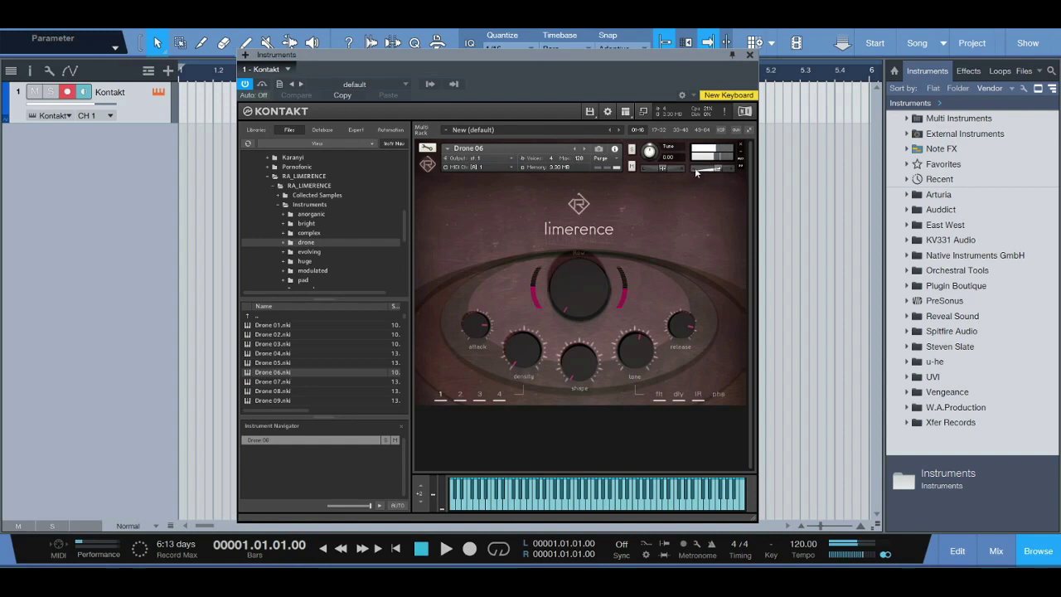
# Step: Switch to the patch after Drone 06 and turn up the shape and flow knobs
pyautogui.click(583, 148)
pyautogui.moveTo(578, 364); pyautogui.dragTo(581, 348)
pyautogui.moveTo(573, 250); pyautogui.dragTo(579, 198)
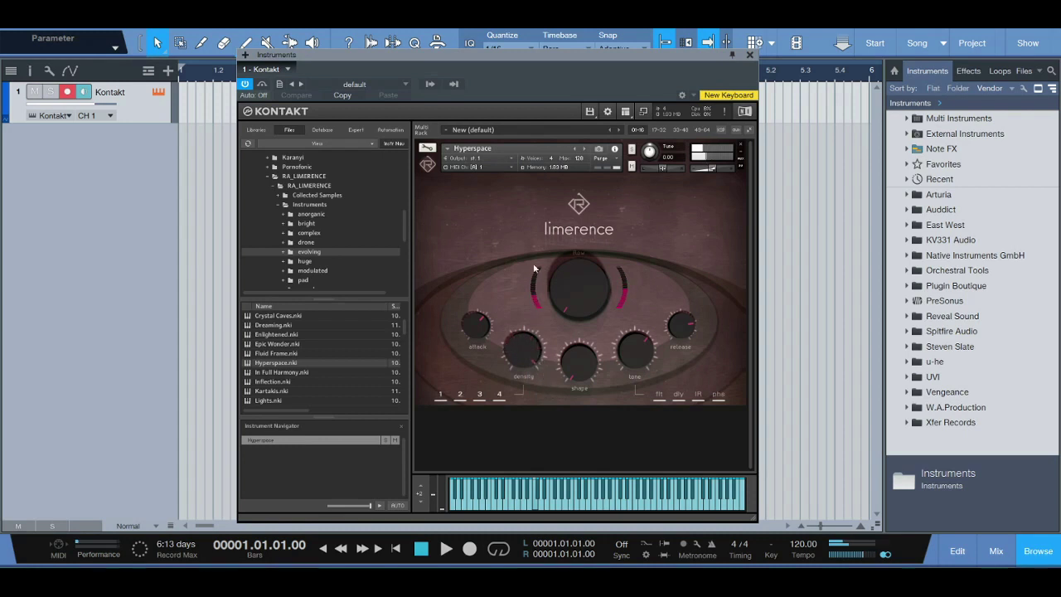
# Step: Step through successive patches, including In Full Harmony in the evolving folder and Discovery and Distance in the huge folder
pyautogui.click(583, 147)
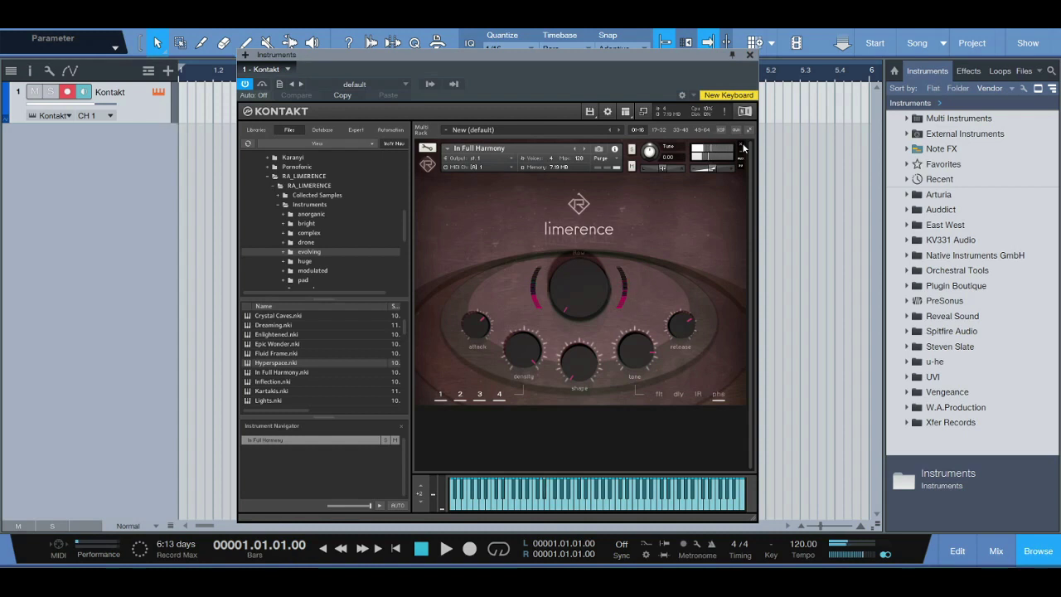
pyautogui.click(584, 148)
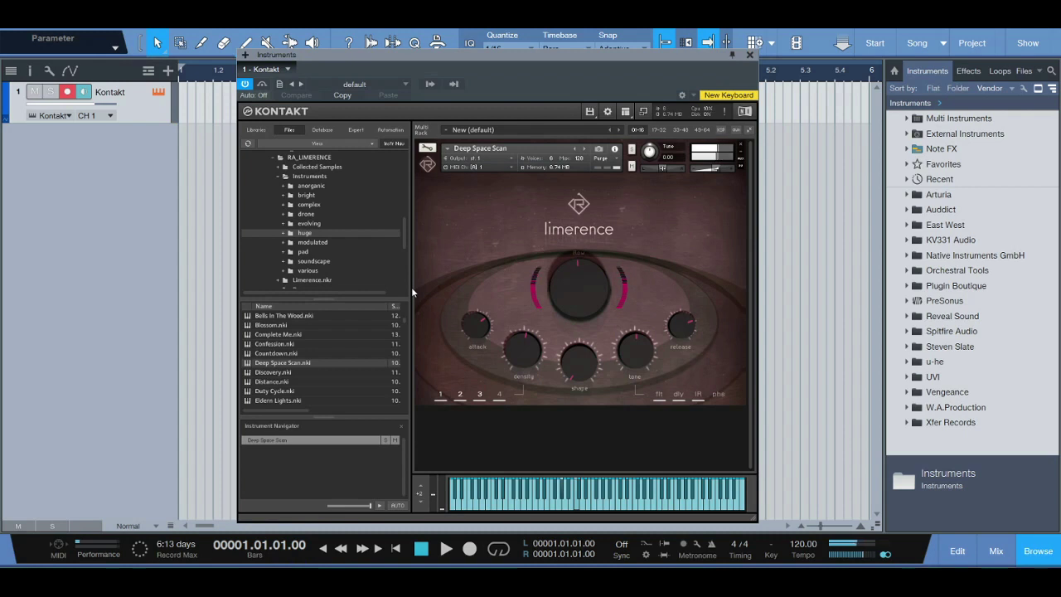
pyautogui.click(584, 149)
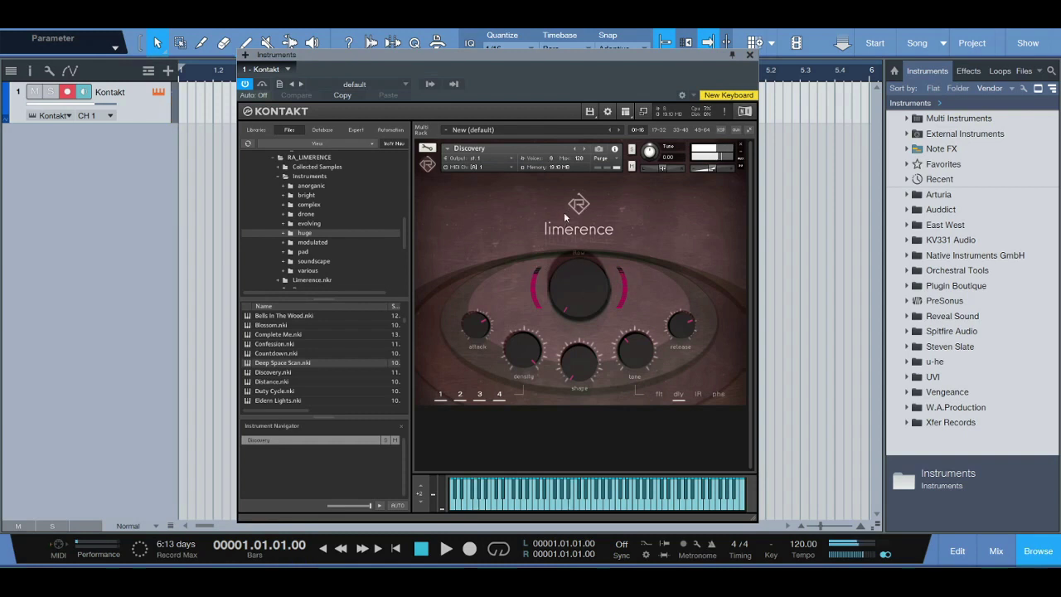
pyautogui.click(583, 150)
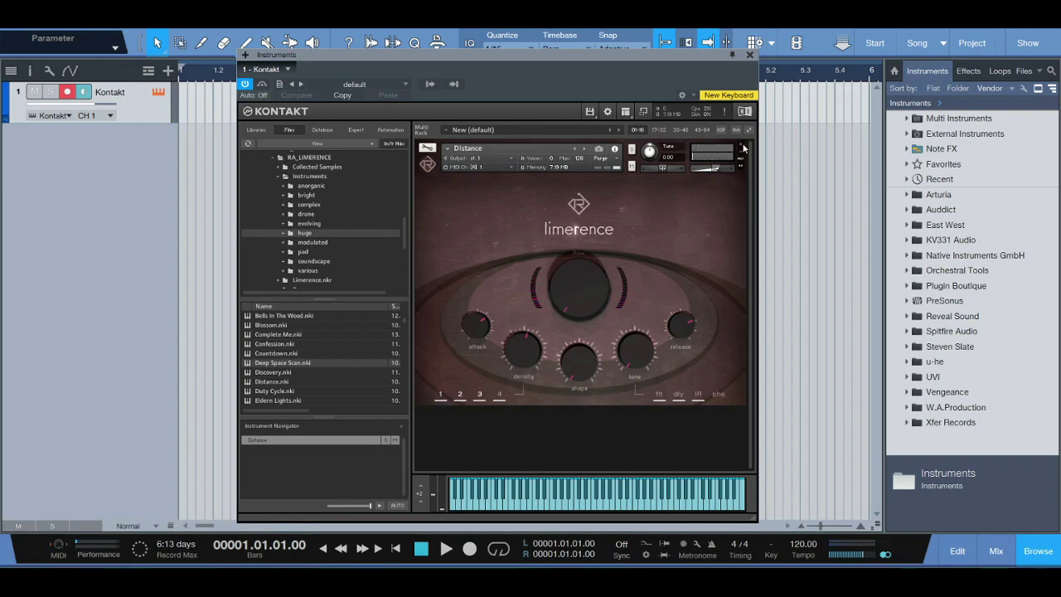
# Step: Load Carantaine.nki from the modulated folder
pyautogui.click(312, 242)
pyautogui.doubleClick(292, 382)
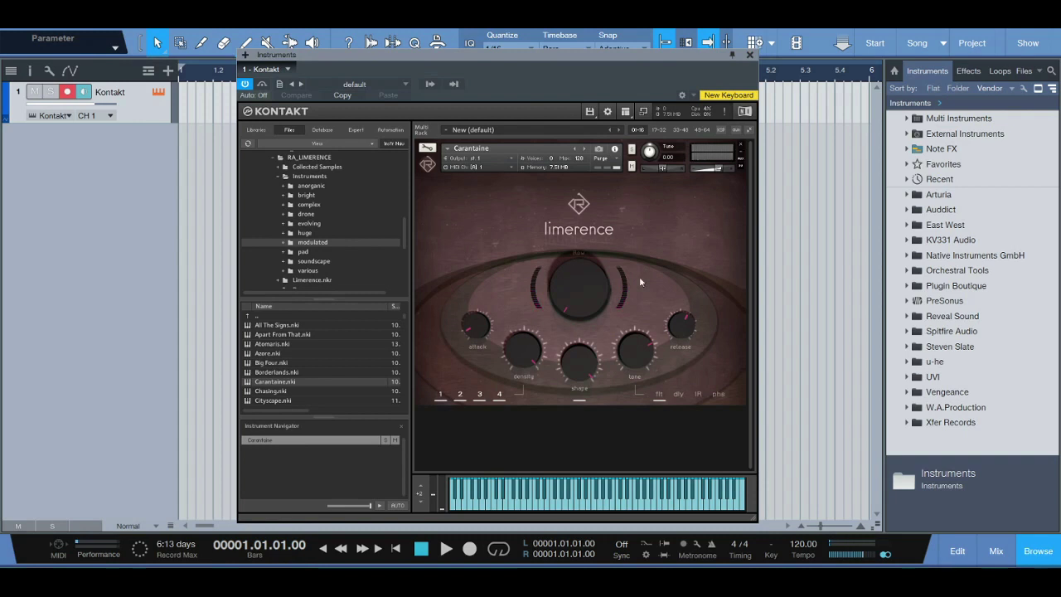
# Step: Remove the Carantaine patch from the rack and load Astonous.nki from the pad folder
pyautogui.press('Delete')
pyautogui.click(313, 251)
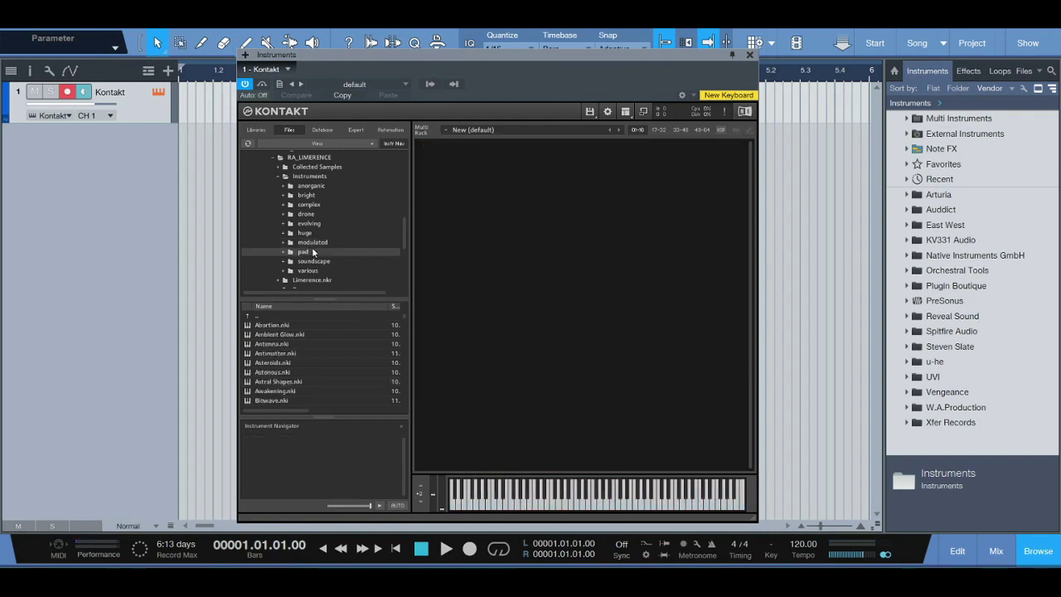
pyautogui.doubleClick(296, 370)
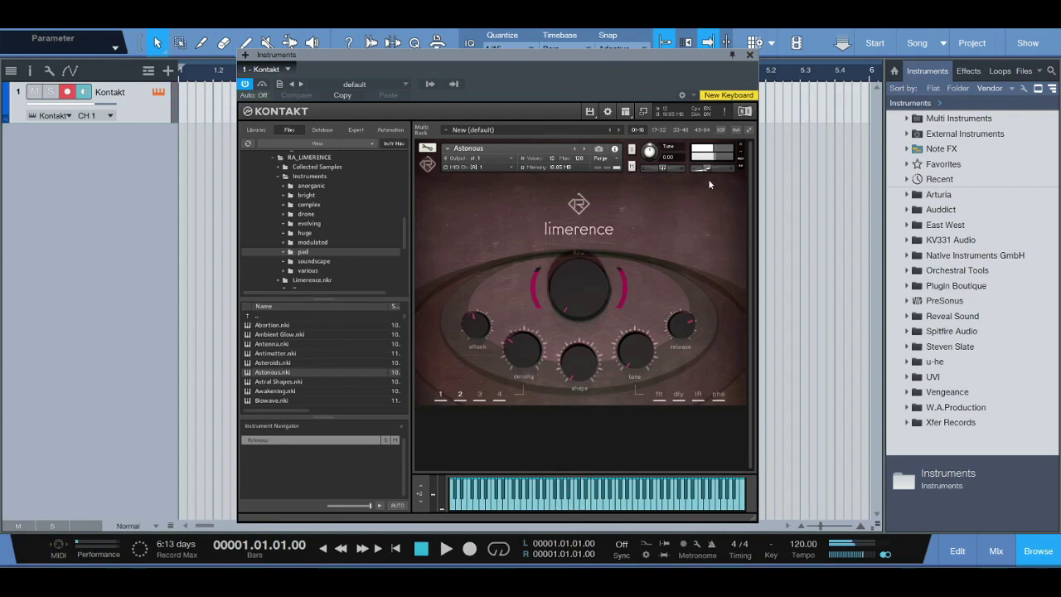
# Step: Remove the Astonous patch from the rack and load Beta Carotine.nki from the soundscape folder
pyautogui.click(739, 148)
pyautogui.click(313, 261)
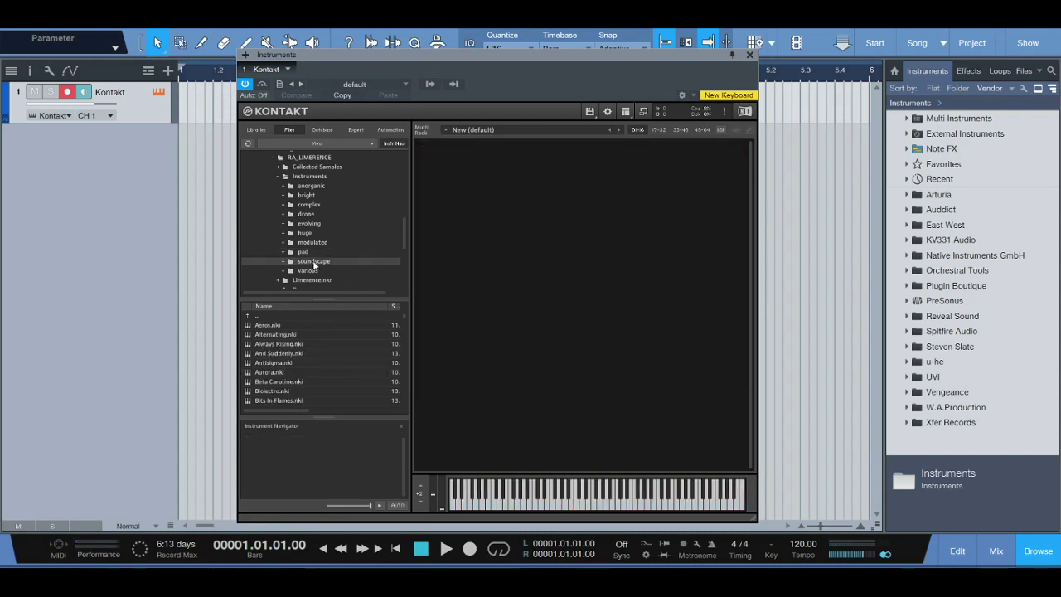
pyautogui.doubleClick(292, 381)
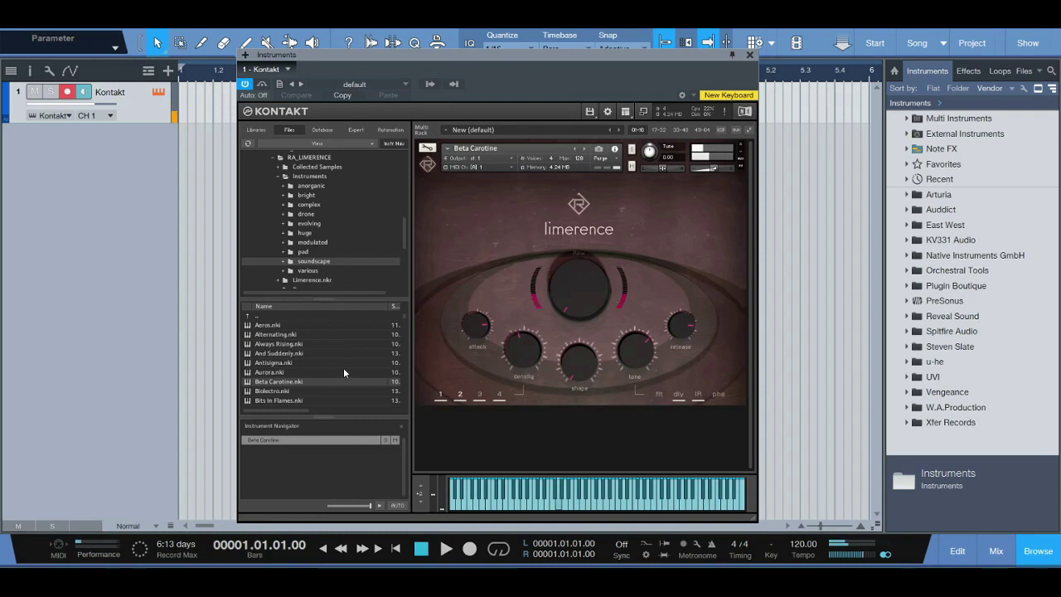